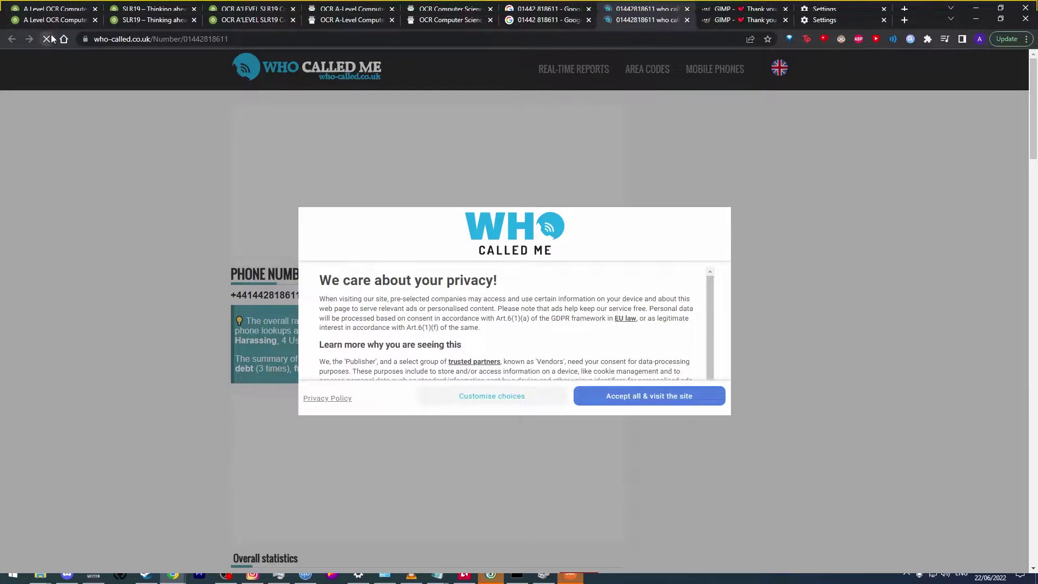
Step: Reload the phone number page and highlight the 'EU law' wording in the privacy notice
left_click(48, 39)
scroll(545, 317, "down", 2)
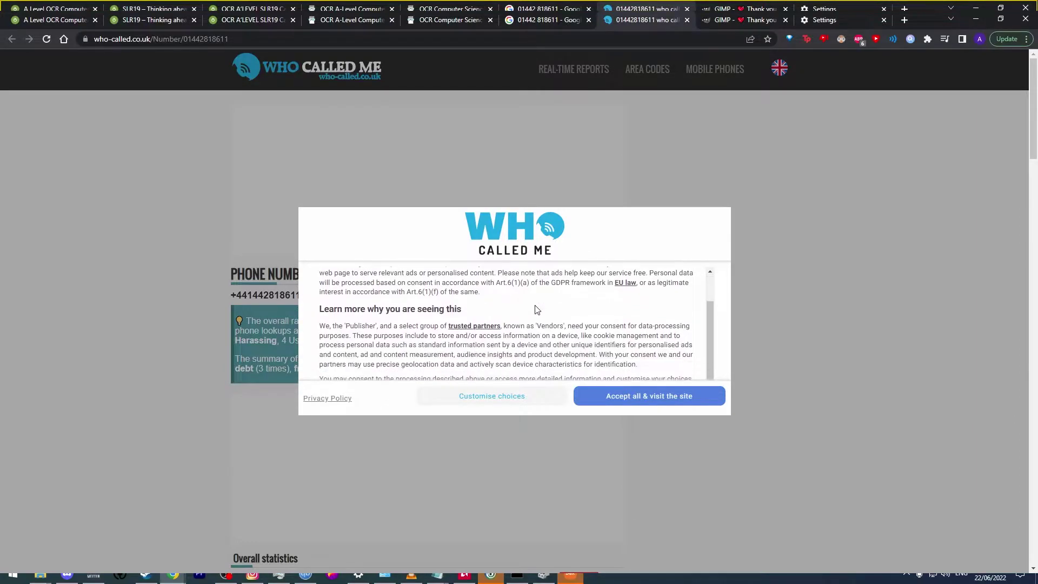
scroll(535, 310, "up", 2)
double_click(625, 318)
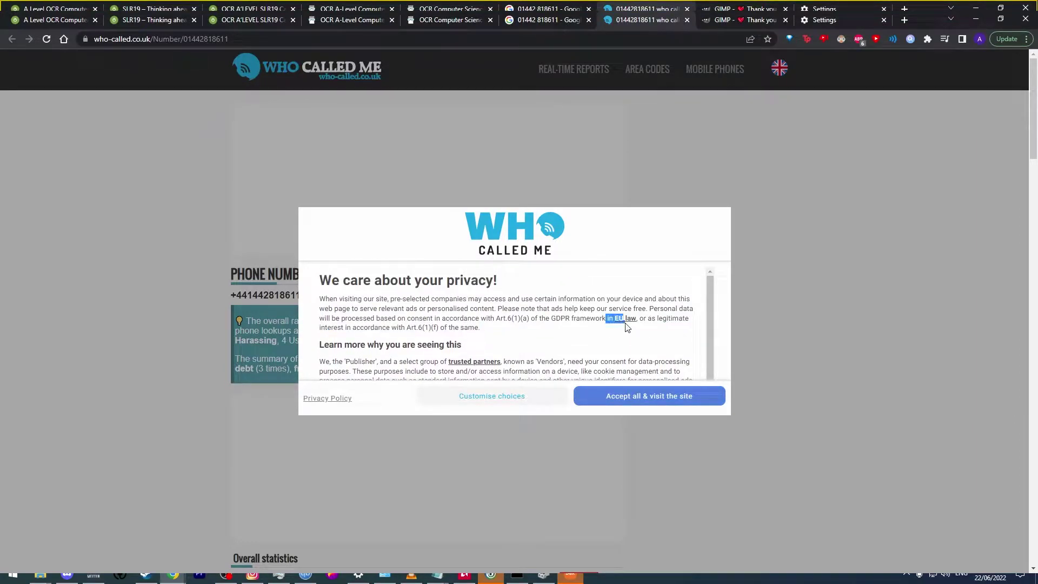
left_click_drag(555, 318, 560, 319)
left_click(544, 406)
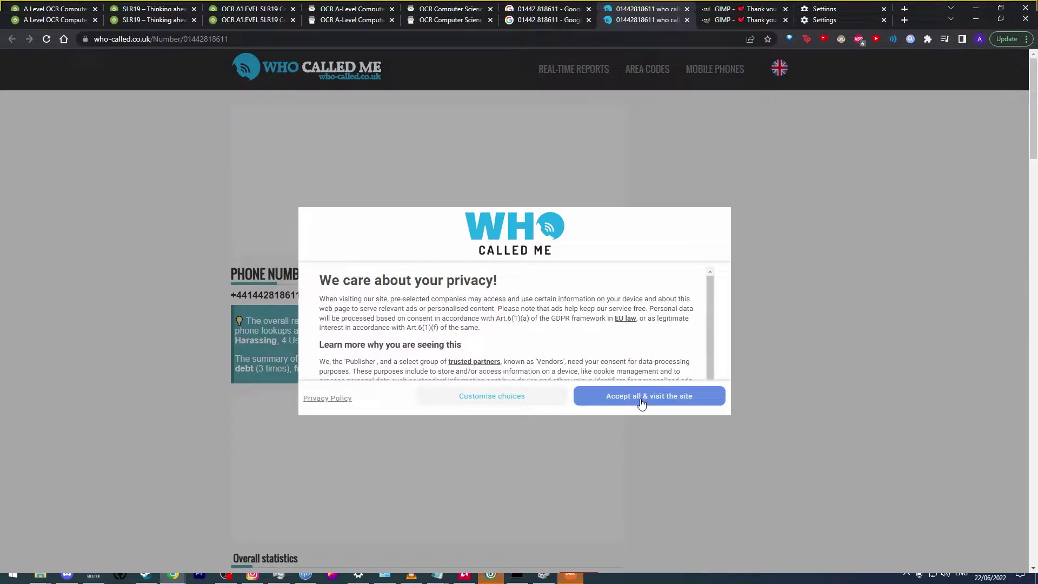
left_click(528, 396)
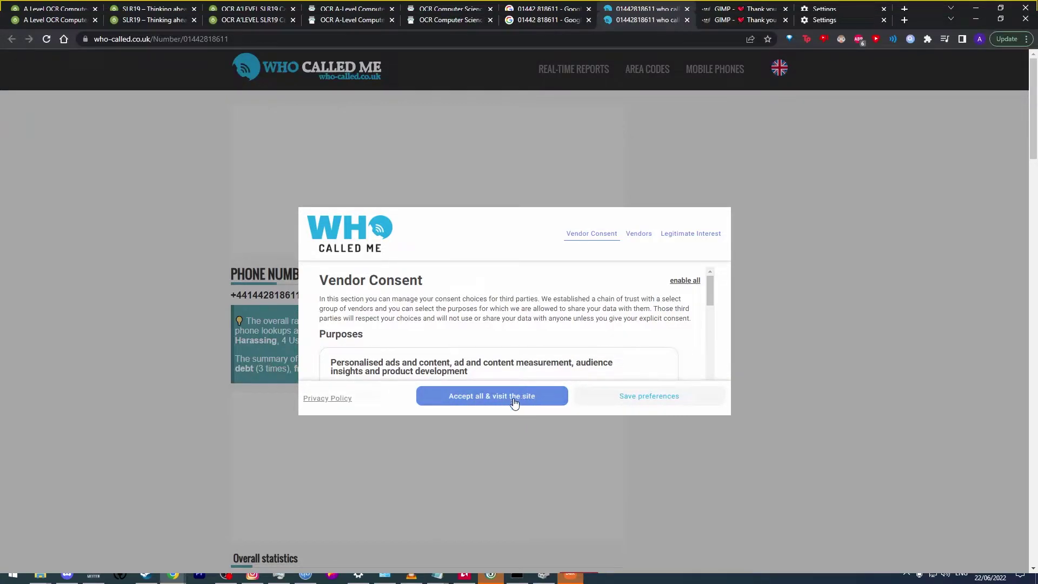
scroll(605, 308, "down", 4)
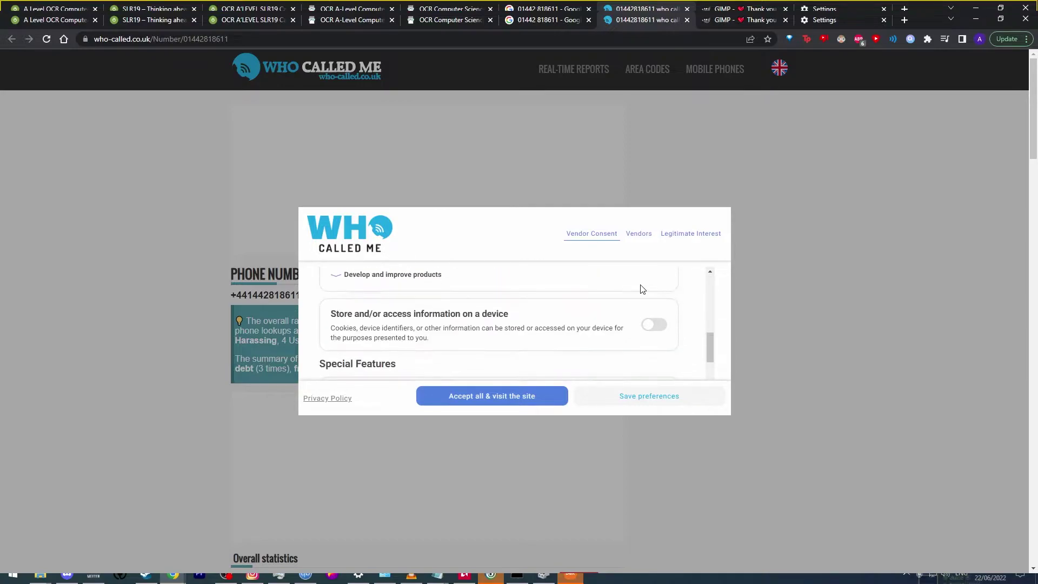
scroll(605, 308, "down", 4)
scroll(606, 309, "down", 3)
scroll(592, 324, "up", 12)
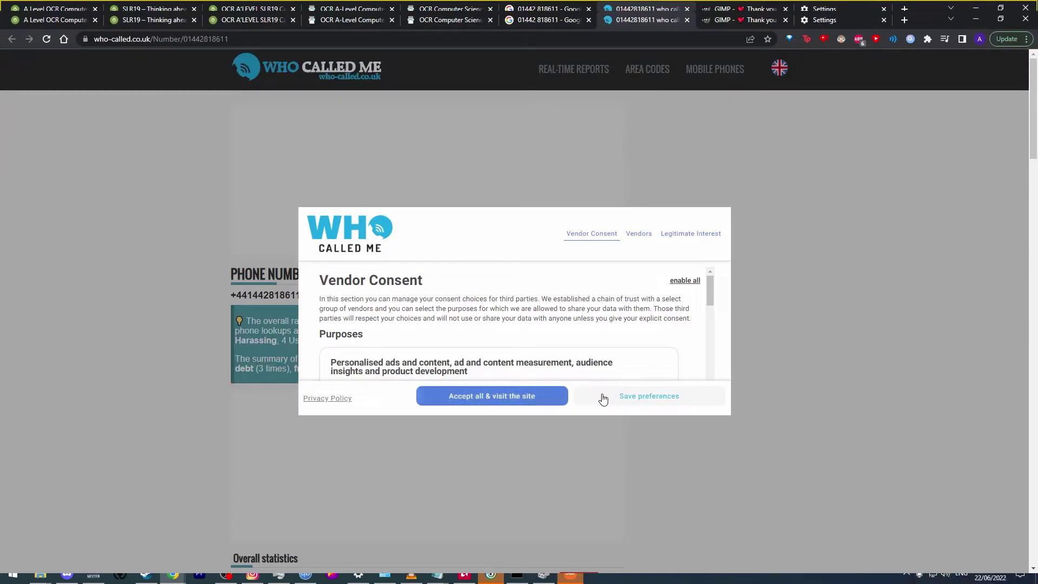
left_click(621, 398)
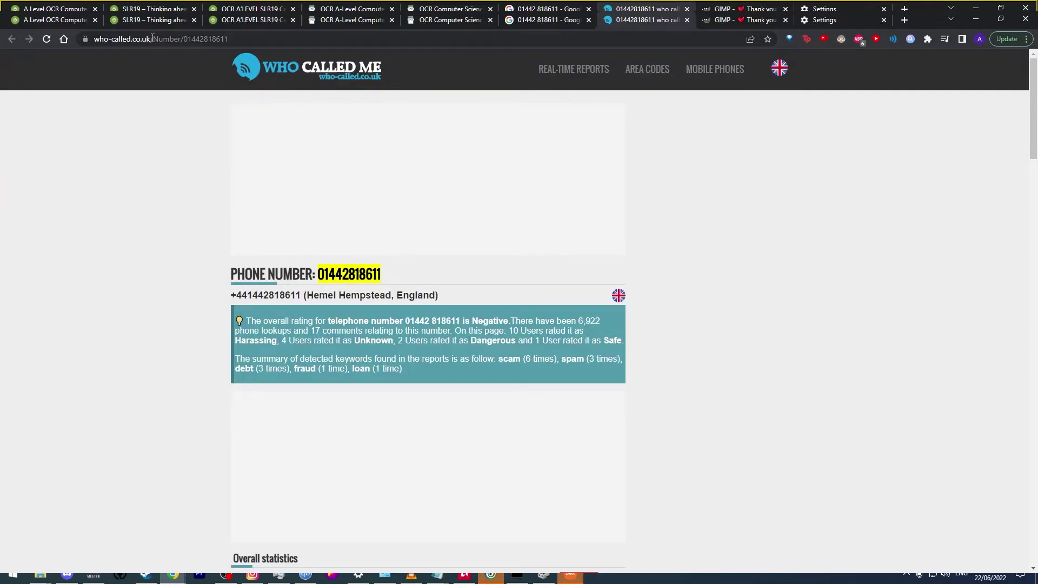
left_click_drag(152, 39, 48, 45)
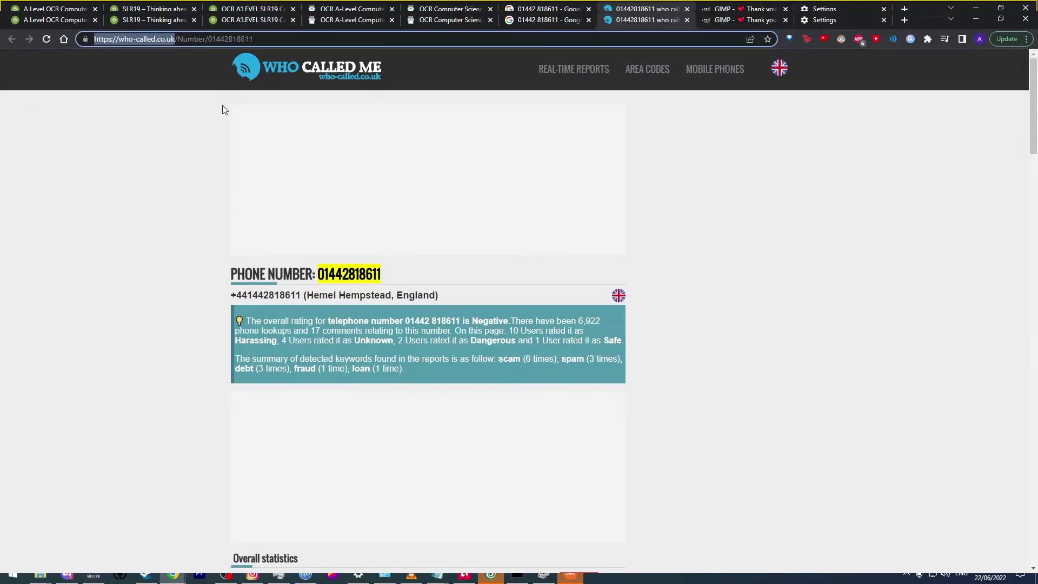